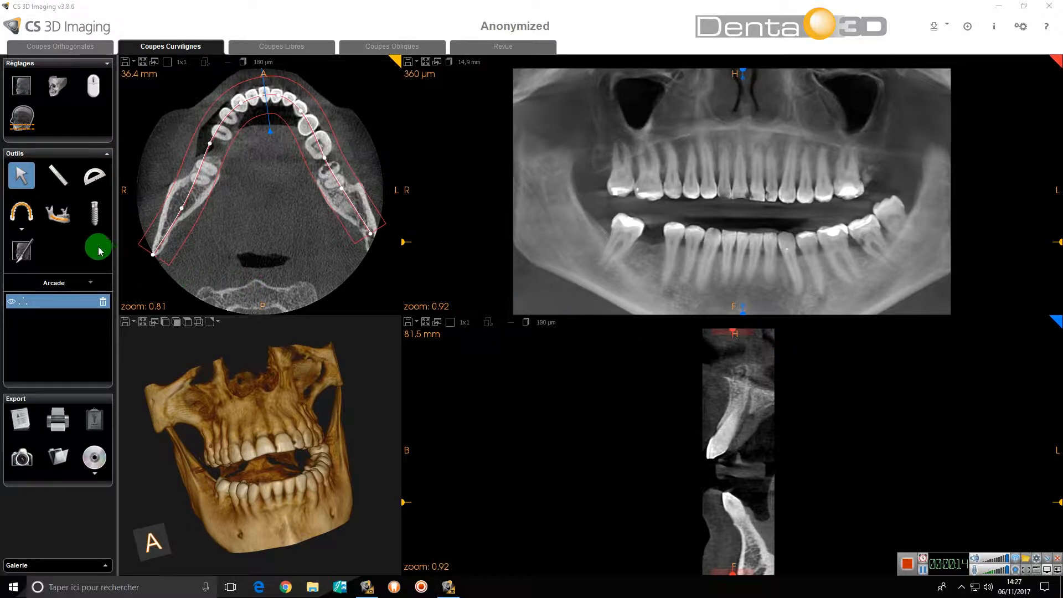
Start implant placement, dismiss the tutorial and choose to add implant manufacturers to the empty implant library
left_click(95, 216)
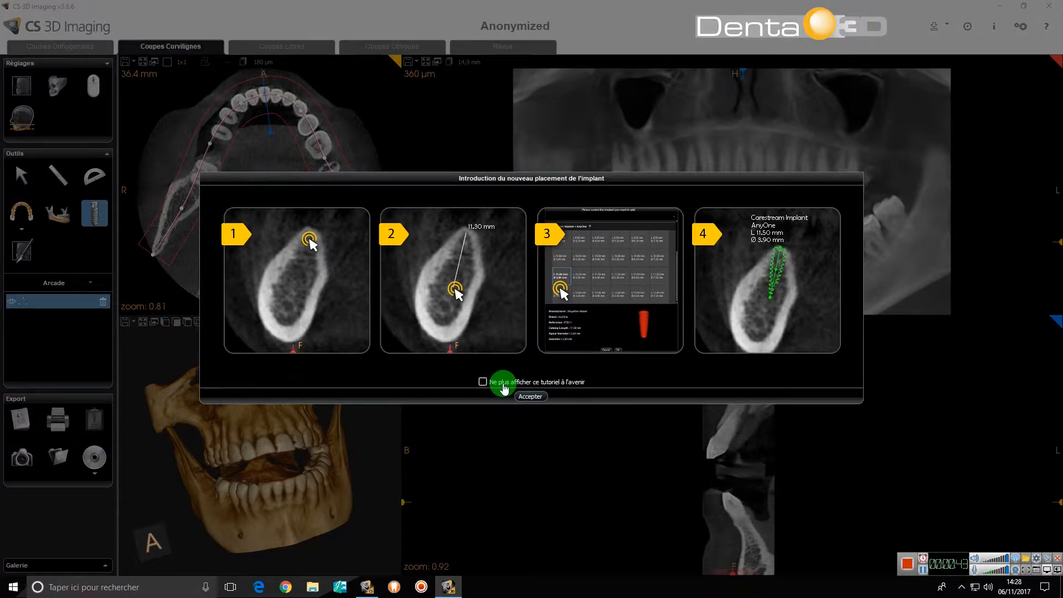
left_click(530, 396)
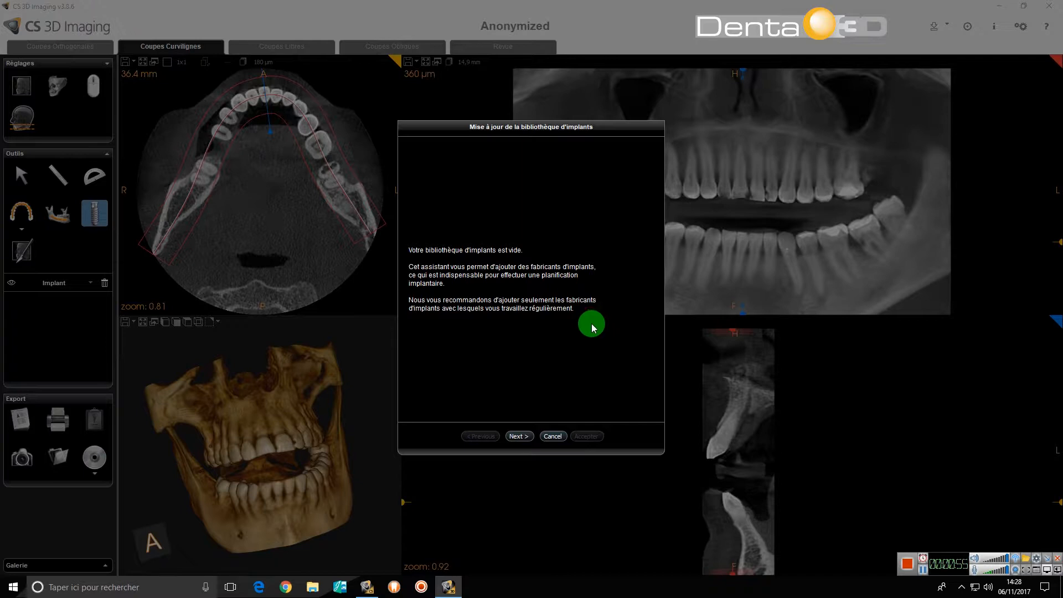
left_click(526, 441)
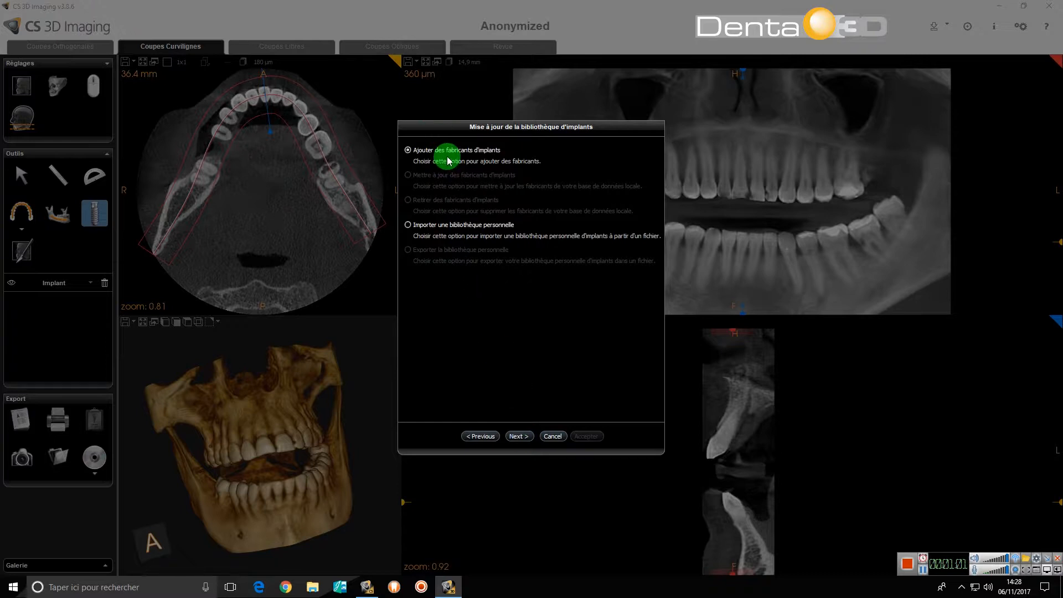
left_click(518, 437)
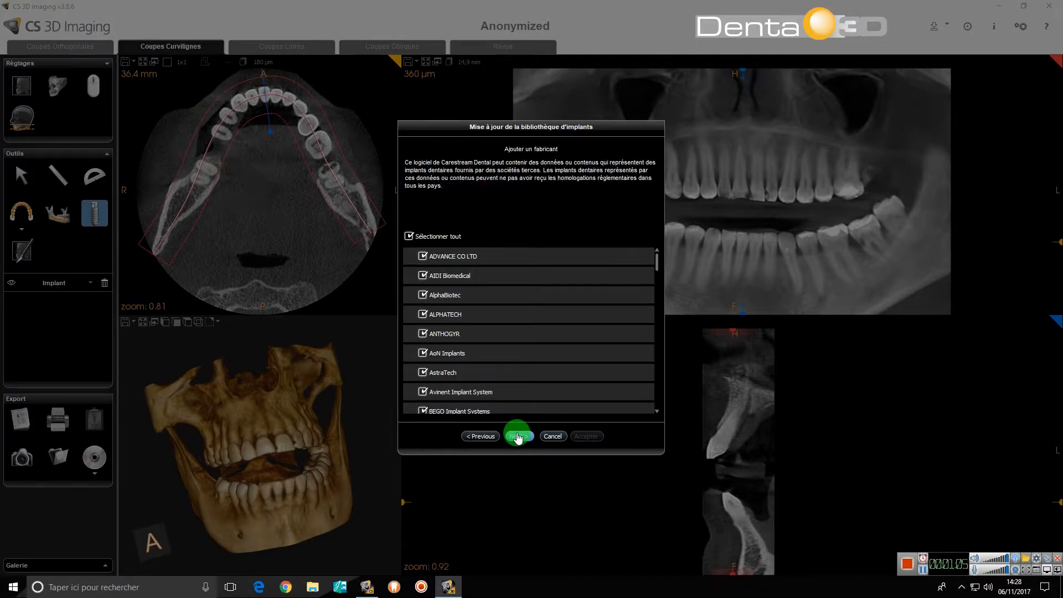
Deselect all manufacturers, select only BioComp, BioHorizons and Biotech-International, and run the implant library update
mouse_move(657, 264)
left_mouse_down()
mouse_move(680, 415)
mouse_move(649, 267)
left_mouse_up()
left_click_drag(649, 267, 649, 262)
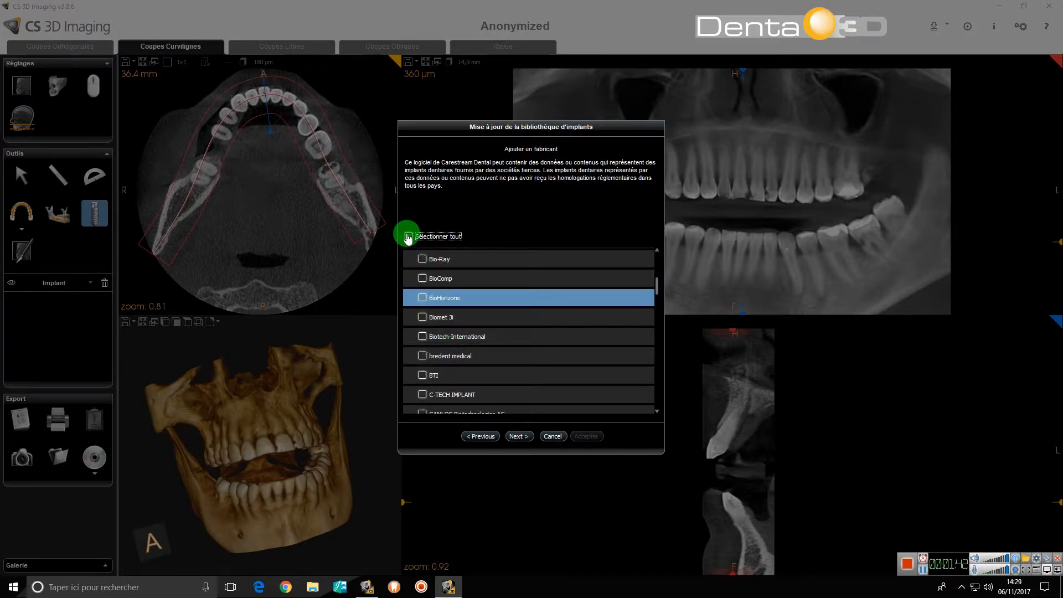
left_click(427, 266)
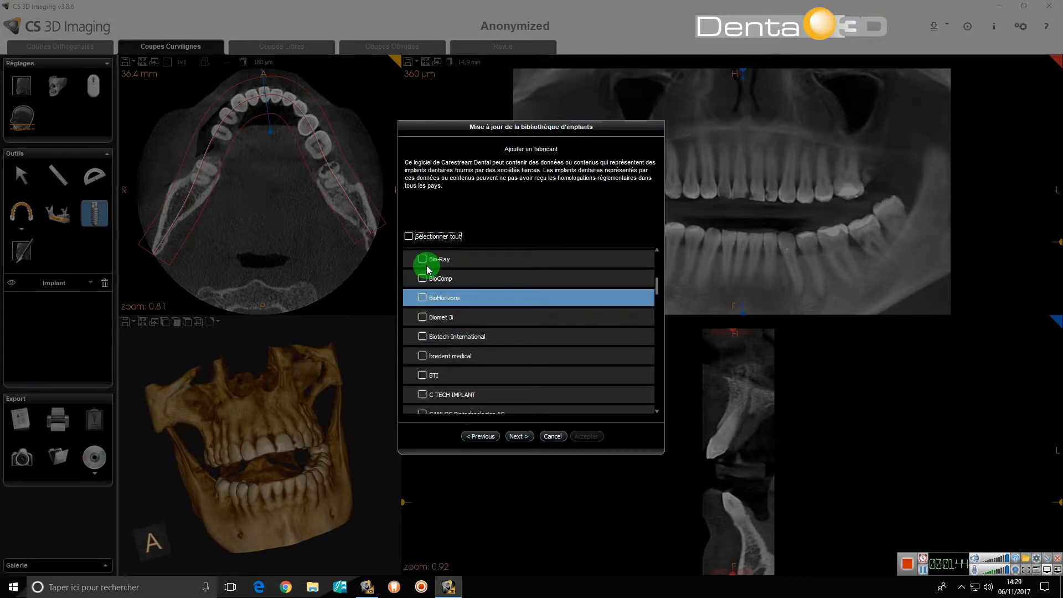
left_click(424, 336)
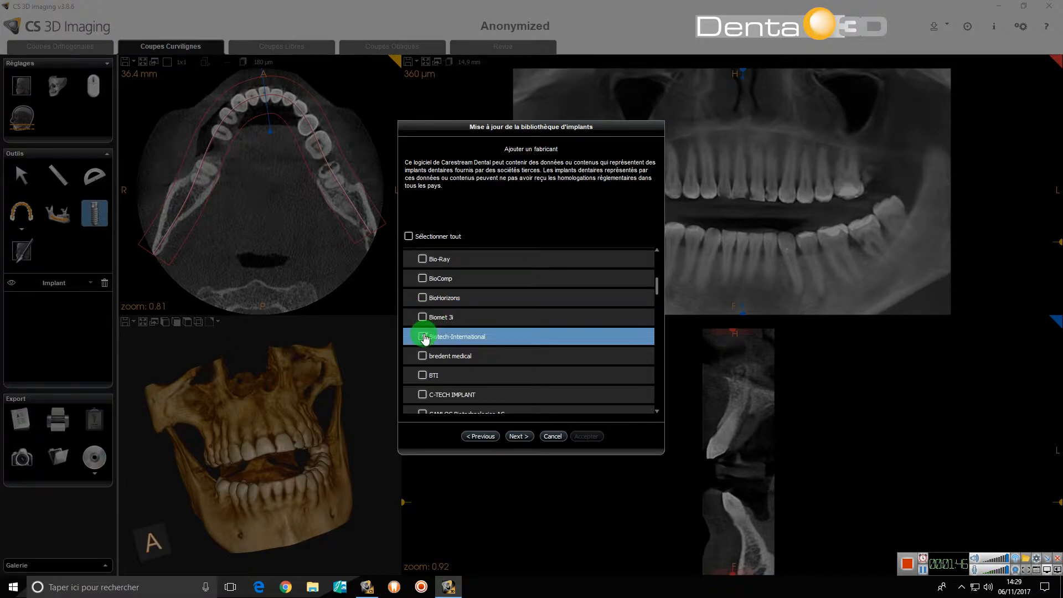
left_click(423, 299)
left_click(422, 278)
left_click(425, 299)
left_click(424, 298)
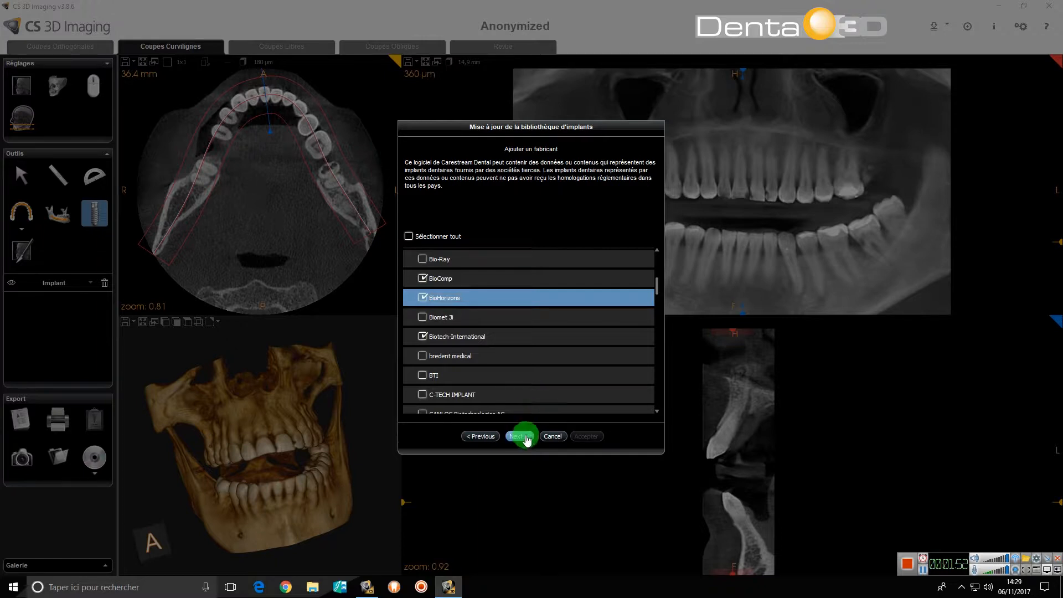
left_click(519, 436)
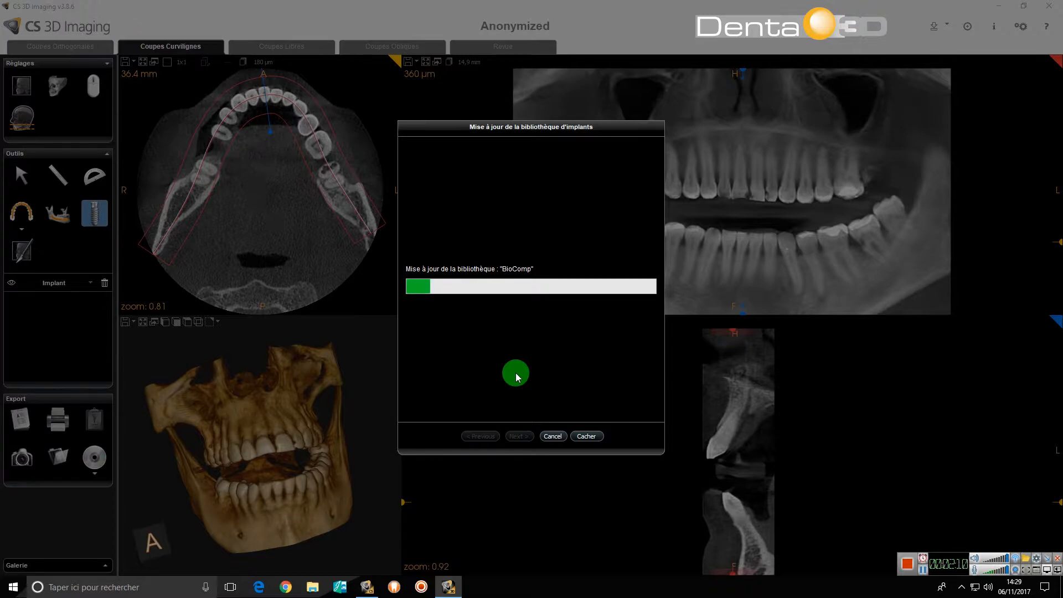
left_click(586, 435)
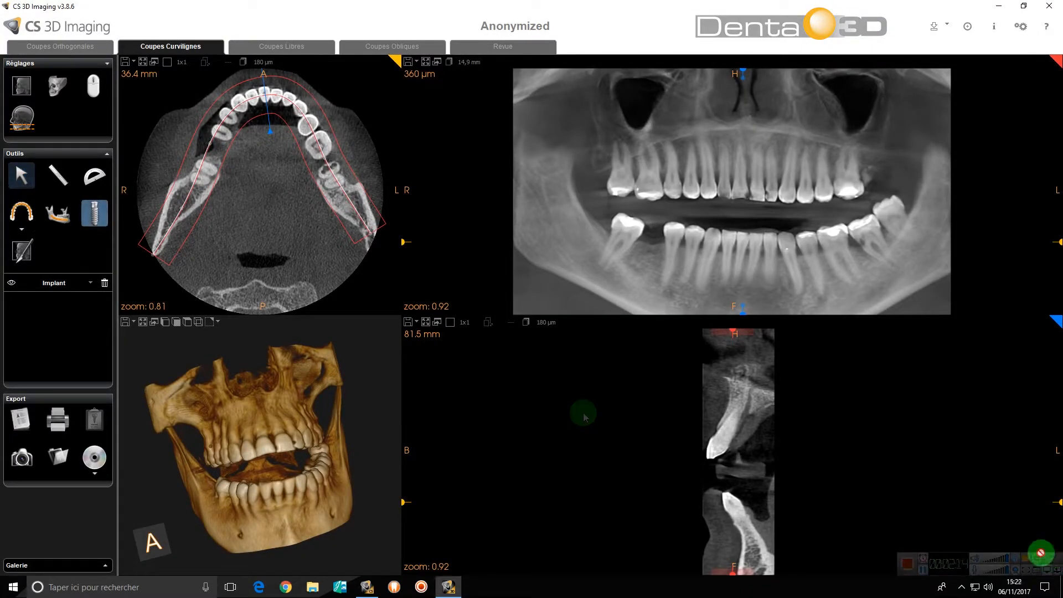
Draw the implant's axis in the panoramic view within the gap between the lower molar and premolar on the patient's right
left_click_drag(621, 278, 639, 275)
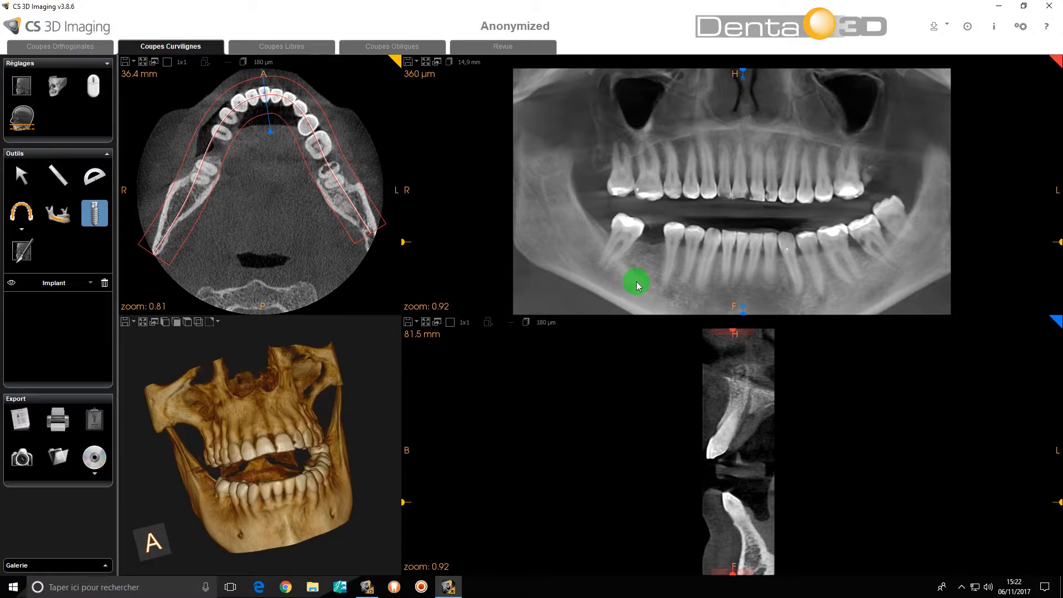
left_click(636, 281)
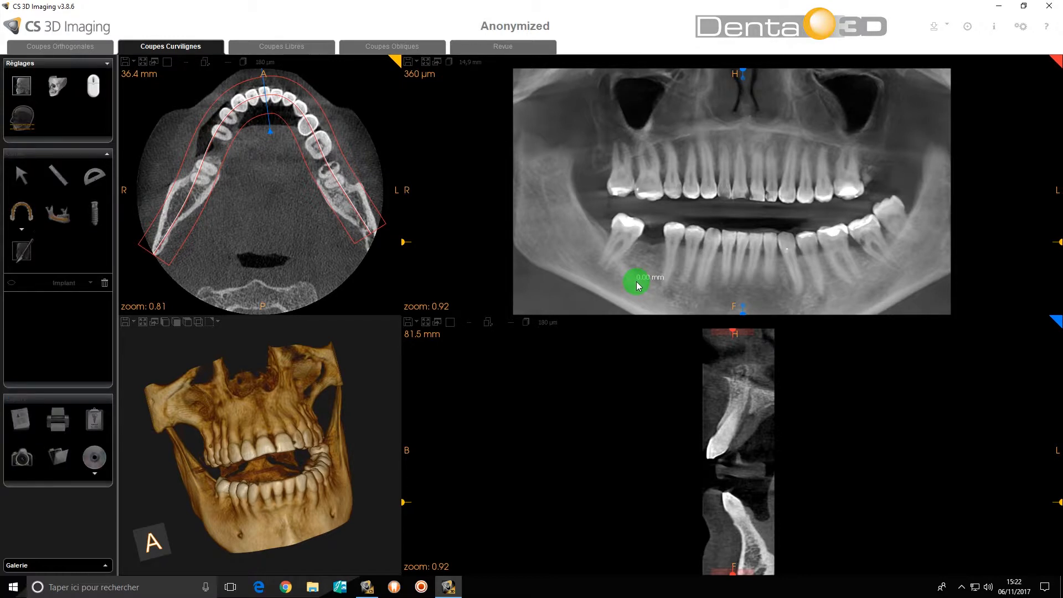
left_click(650, 246)
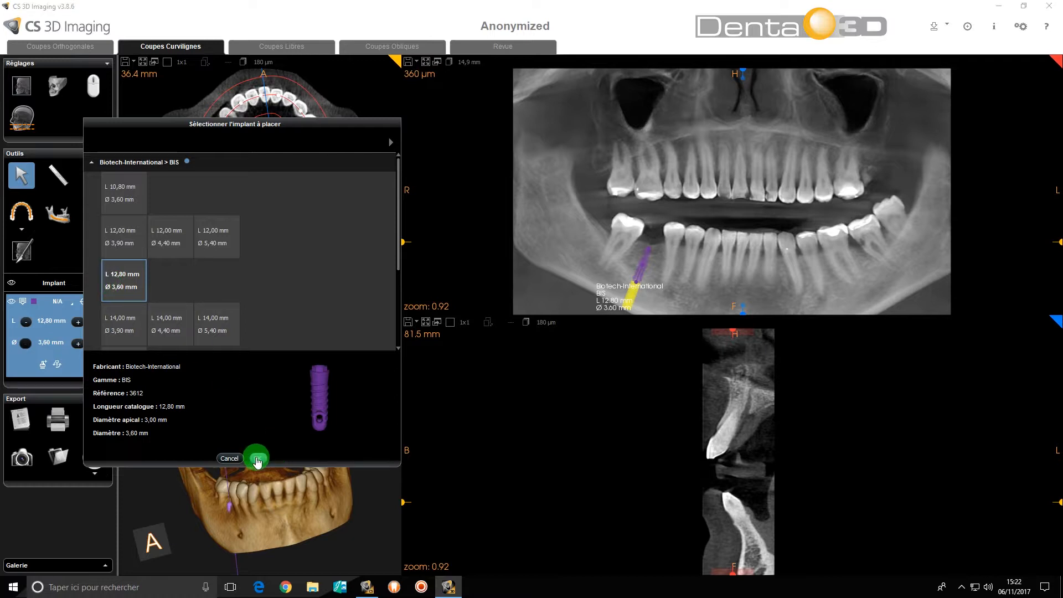
Try several Biotech-International BIS implant sizes, and place the model with length 12,80 mm and diameter 3,60 mm
left_click(119, 320)
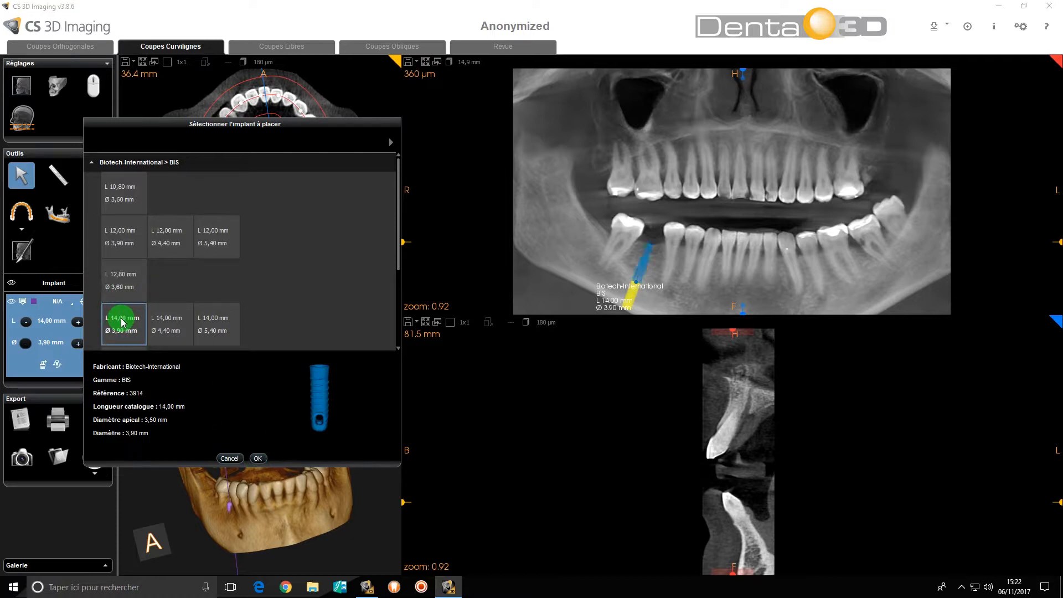
left_click(176, 326)
left_click(228, 324)
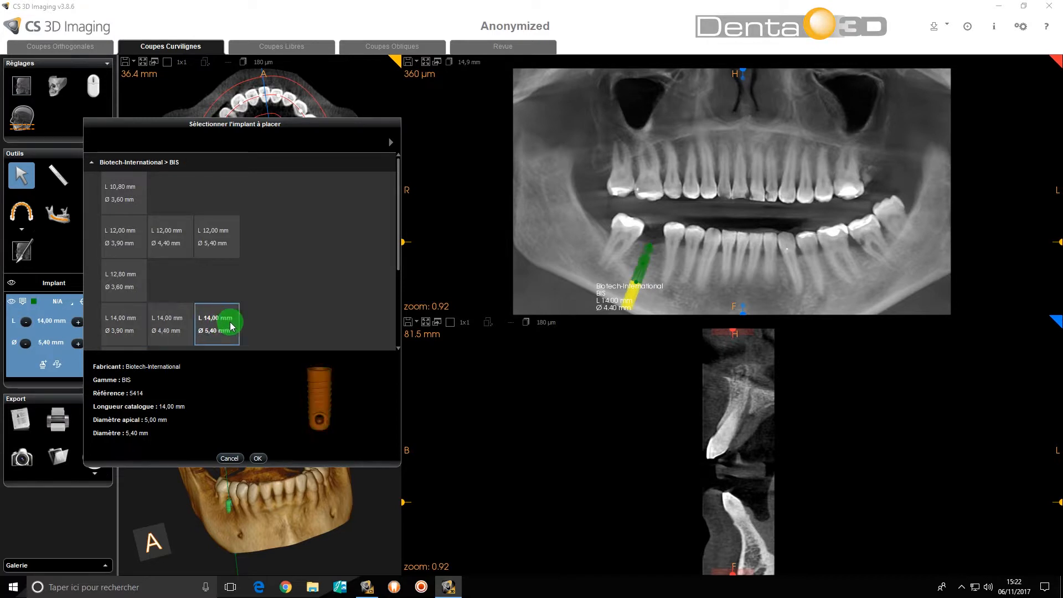
left_click(225, 247)
left_click(168, 236)
left_click(129, 236)
left_click(120, 193)
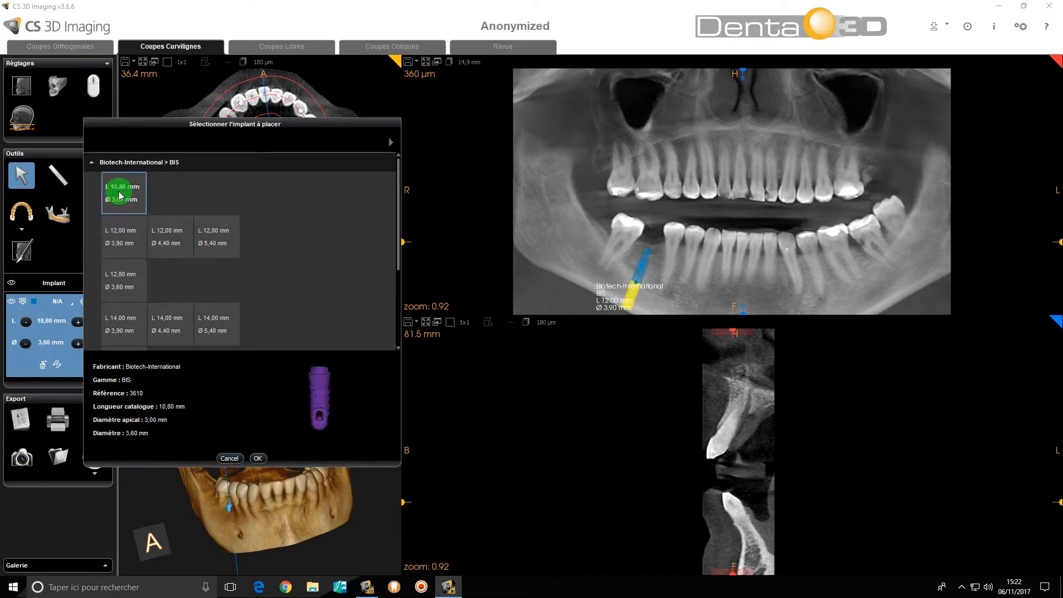
left_click(137, 290)
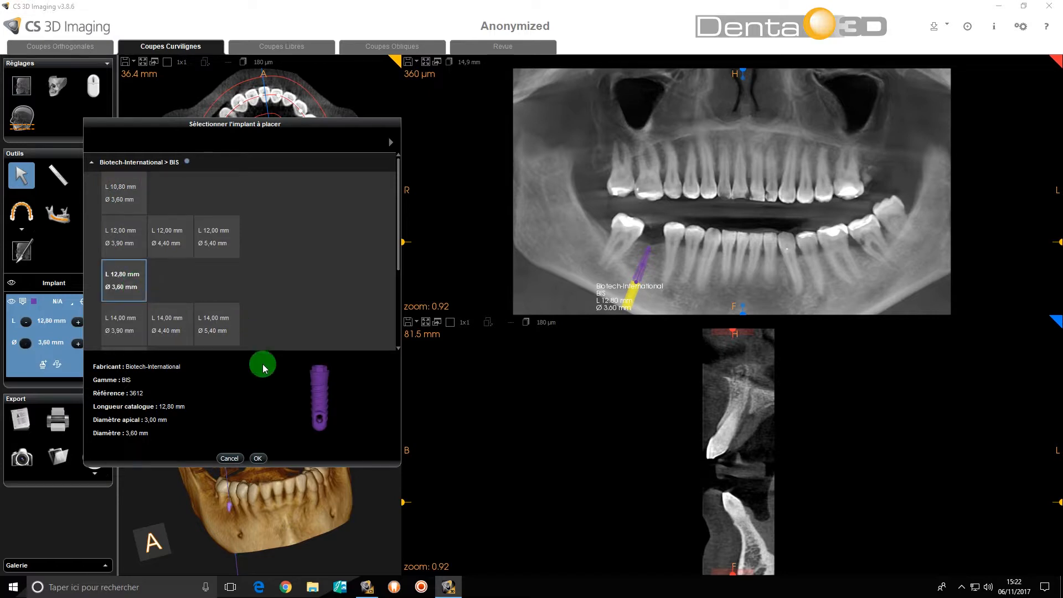
left_click(262, 460)
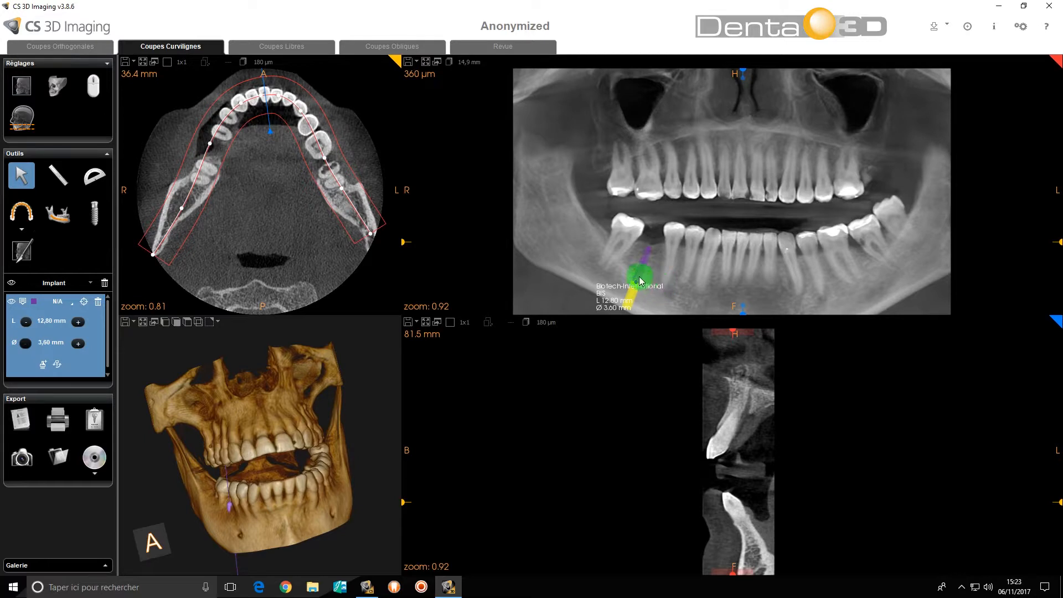
Reposition the implant in the lower-jaw gap of the panoramic view and orient its yellow extension toward the upper teeth
left_click_drag(640, 269, 674, 237)
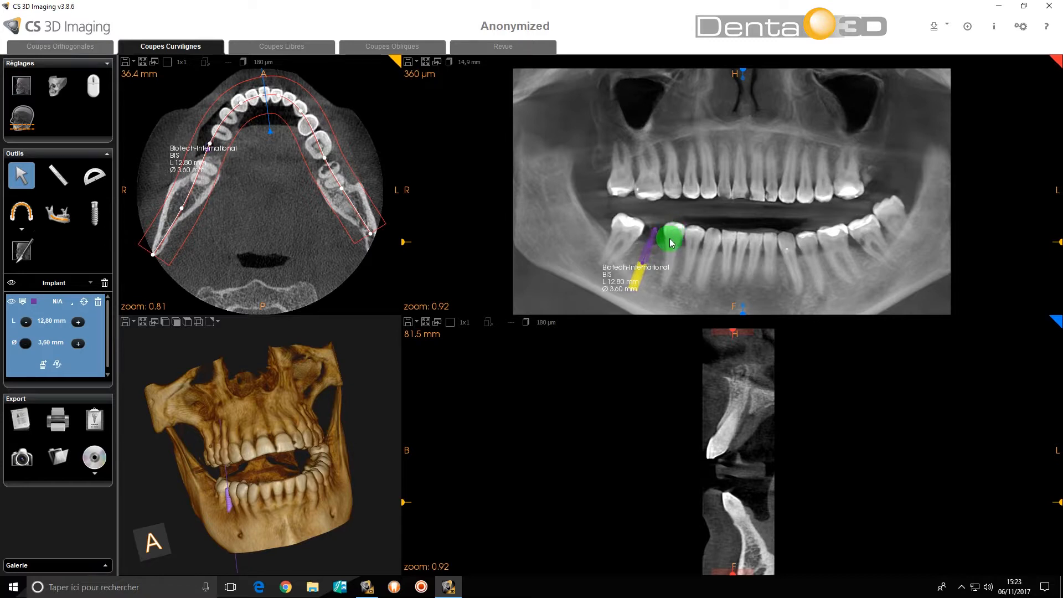
left_click_drag(649, 243, 641, 264)
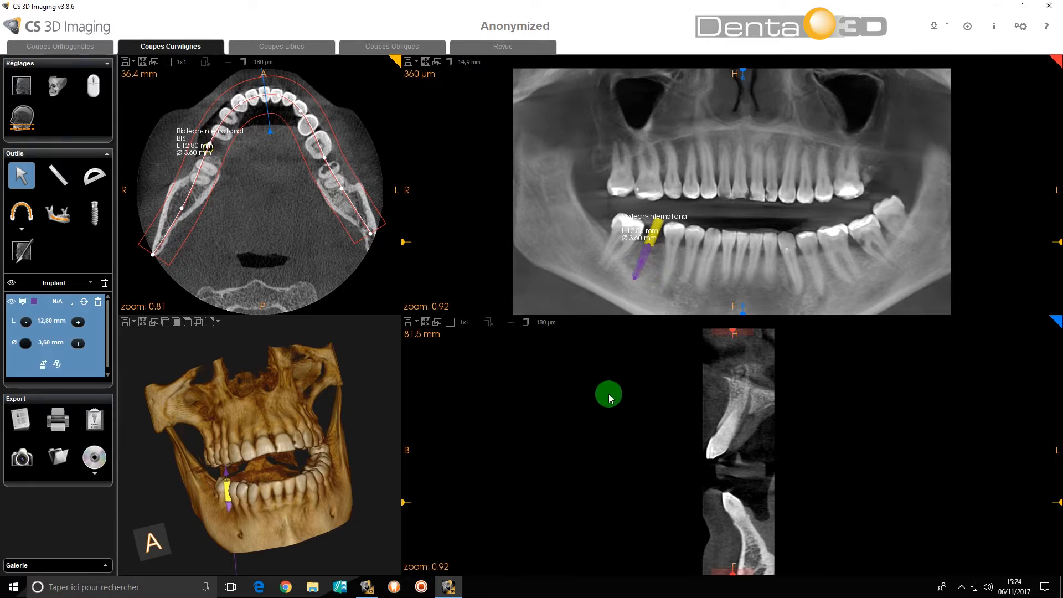
Open the implant's abutment settings and define a straight (Droit) abutment with a height of 2 mm
left_click(44, 369)
left_click(429, 215)
left_click(458, 215)
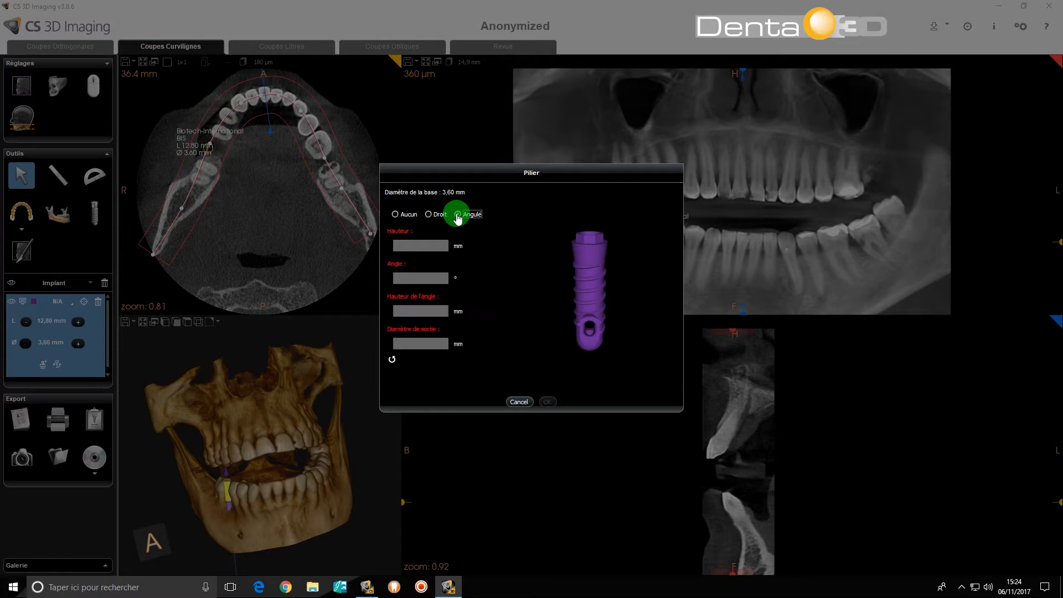
left_click(428, 215)
left_click(436, 244)
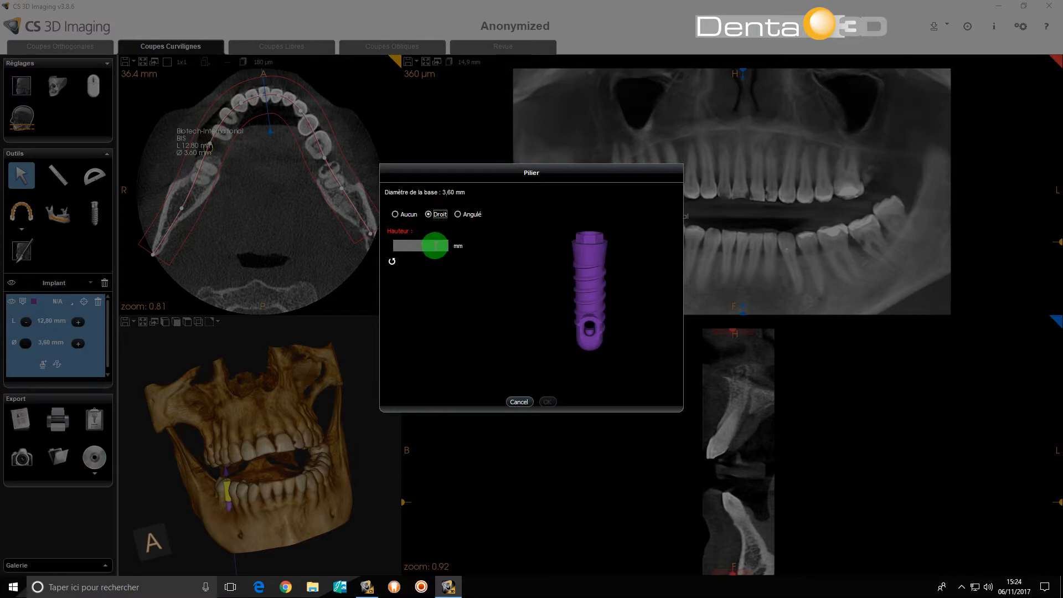
left_click(437, 246)
type("2")
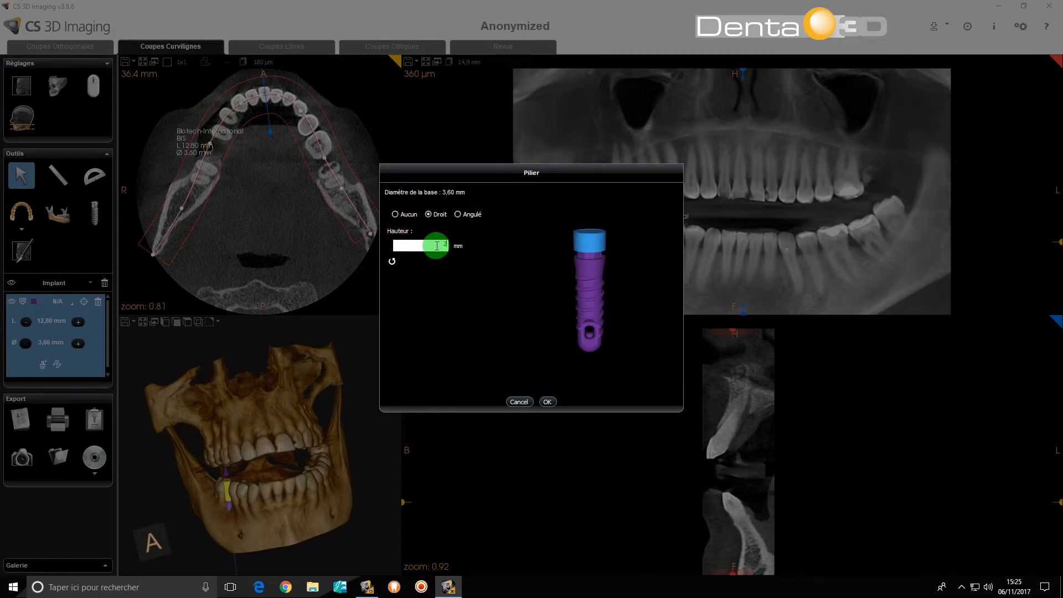
Change the abutment to angled (Angulé) with a 3° angle, 2 mm angle height and 3 mm exit diameter, and apply it
left_click(458, 214)
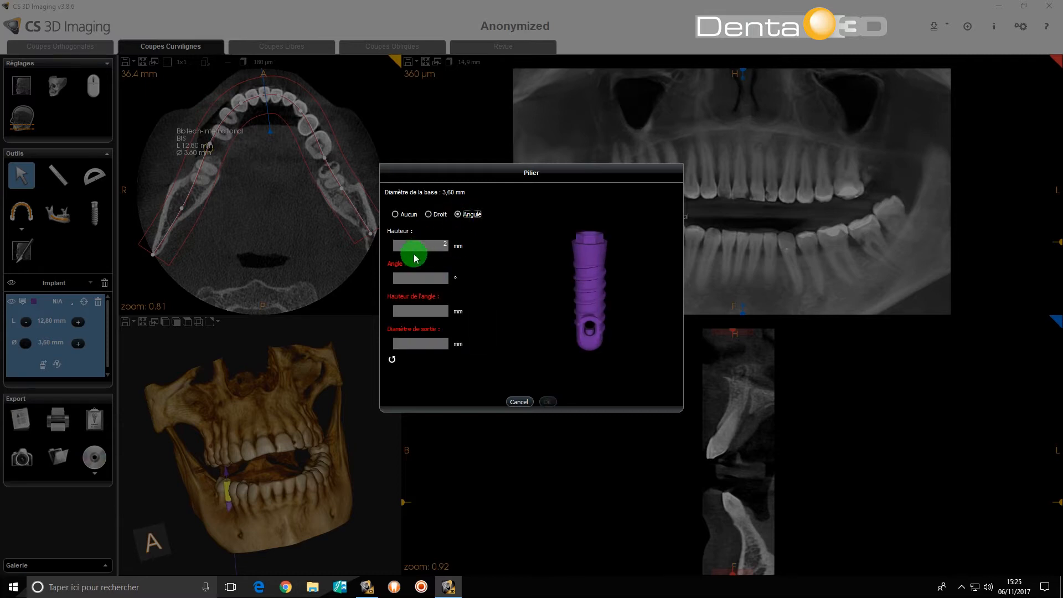
left_click(438, 278)
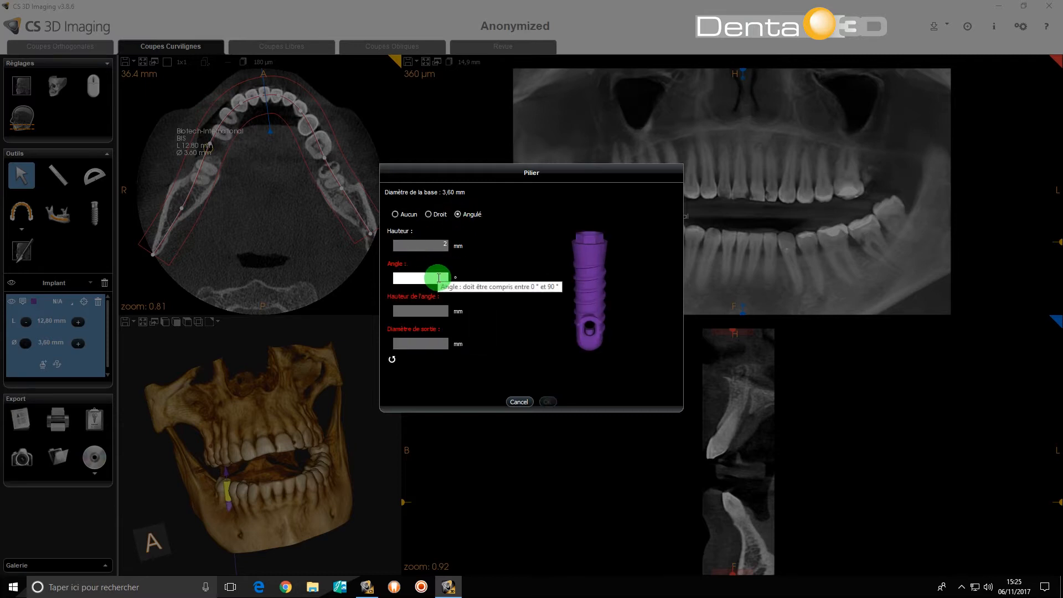
type("3")
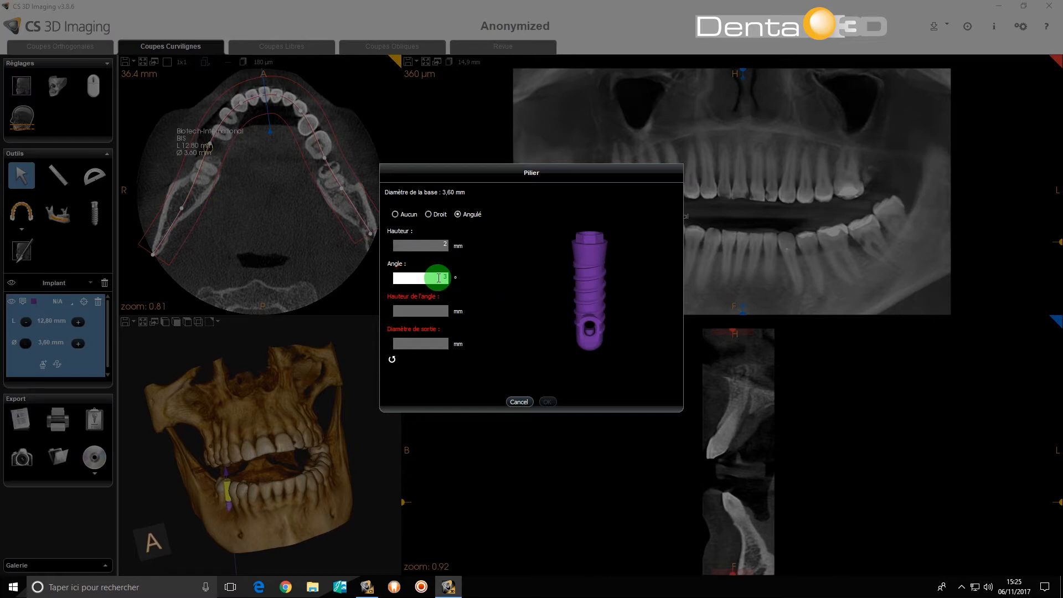
left_click(437, 311)
type("2")
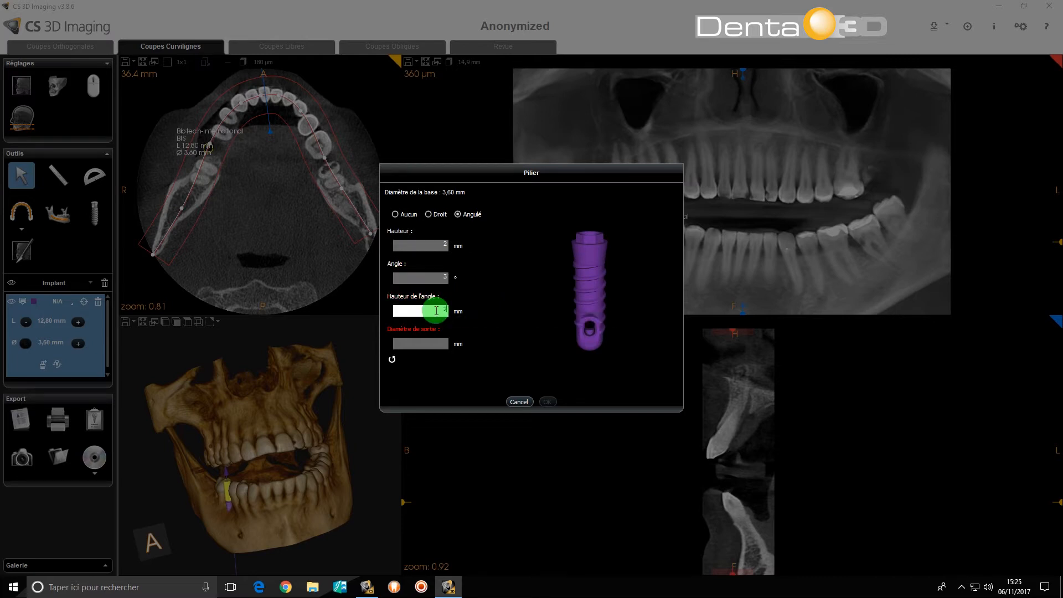
left_click(443, 344)
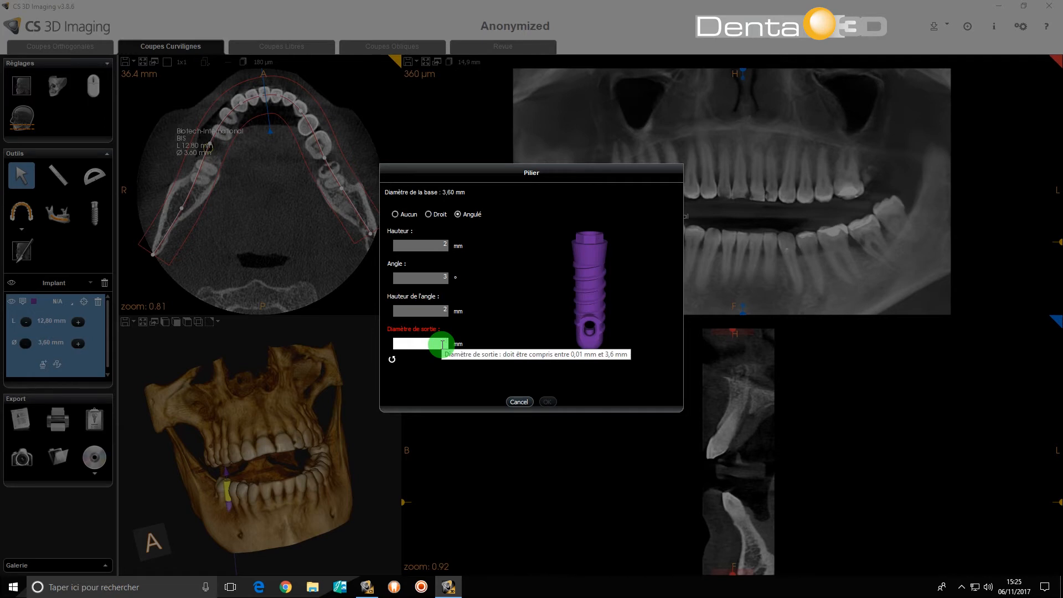
type("3")
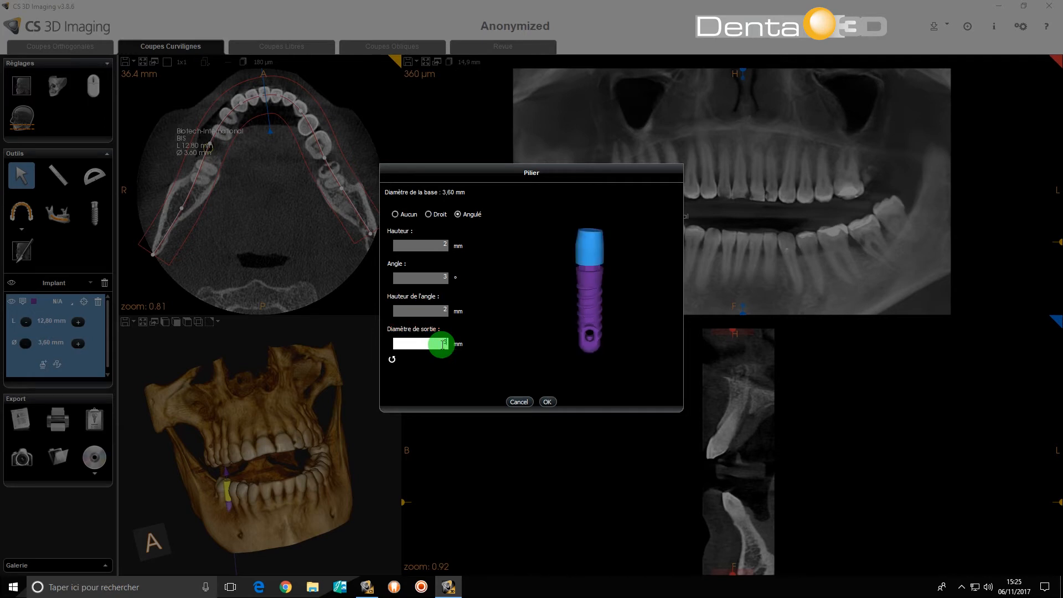
left_click(548, 402)
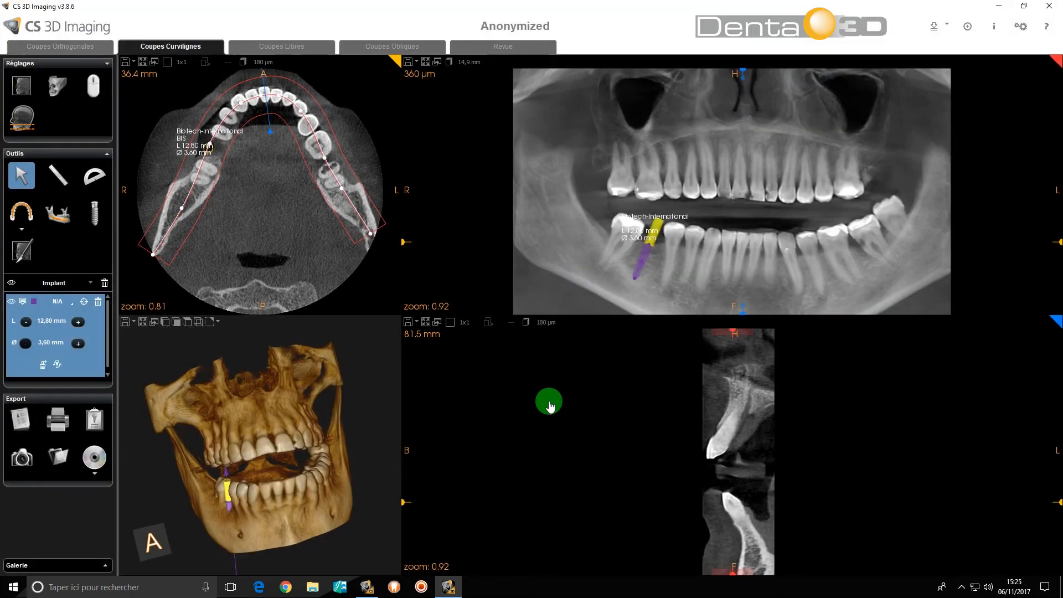